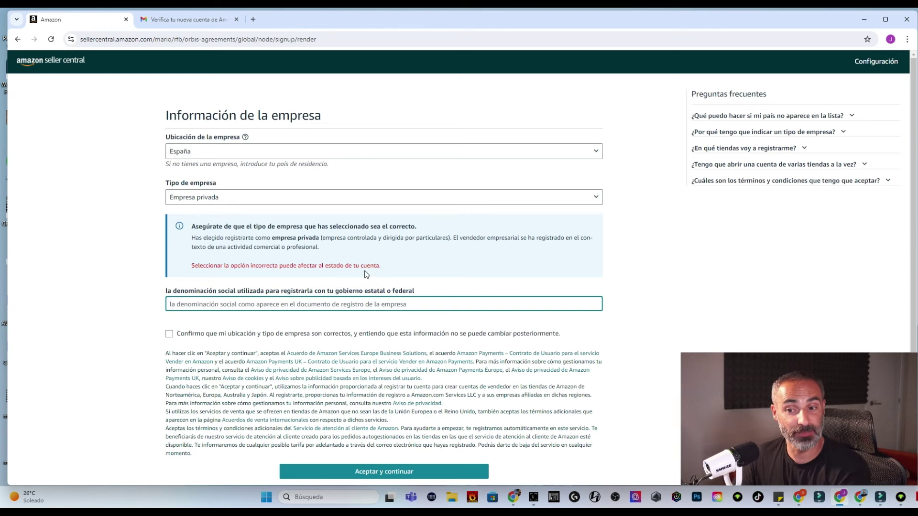
Enter SELLER1978JS SL as the company legal name and confirm the location and business type
{"action": "left_click_drag", "start_coordinate": [381, 265], "coordinate": [196, 226]}
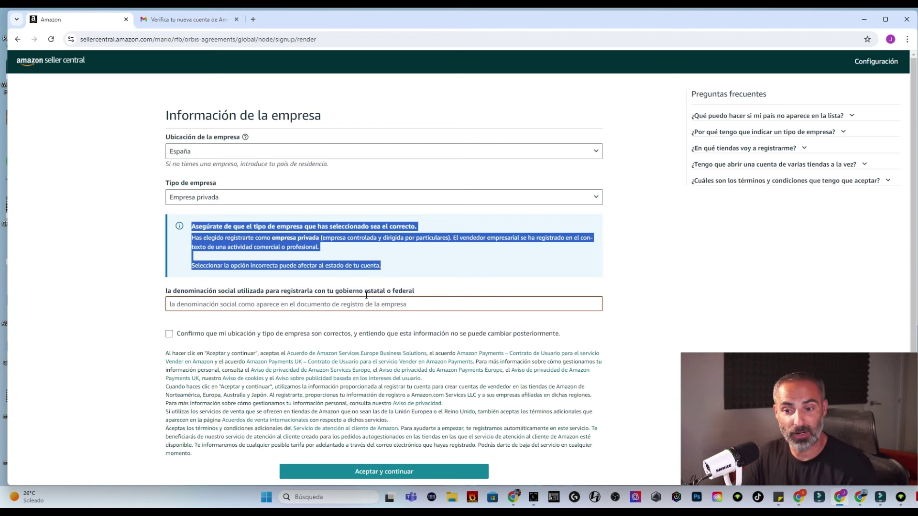
{"action": "left_click", "coordinate": [368, 303]}
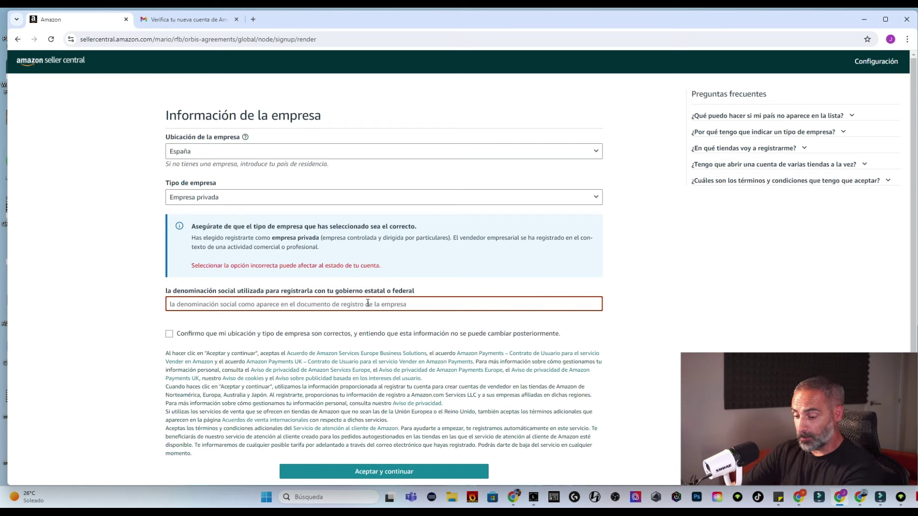
{"action": "type", "text": "SELLER1978JS SL"}
{"action": "left_click", "coordinate": [169, 335]}
{"action": "scroll", "coordinate": [169, 337], "scroll_direction": "down", "scroll_amount": 1}
Accept the terms to reach company details and enter the company registration number
{"action": "left_click", "coordinate": [376, 424]}
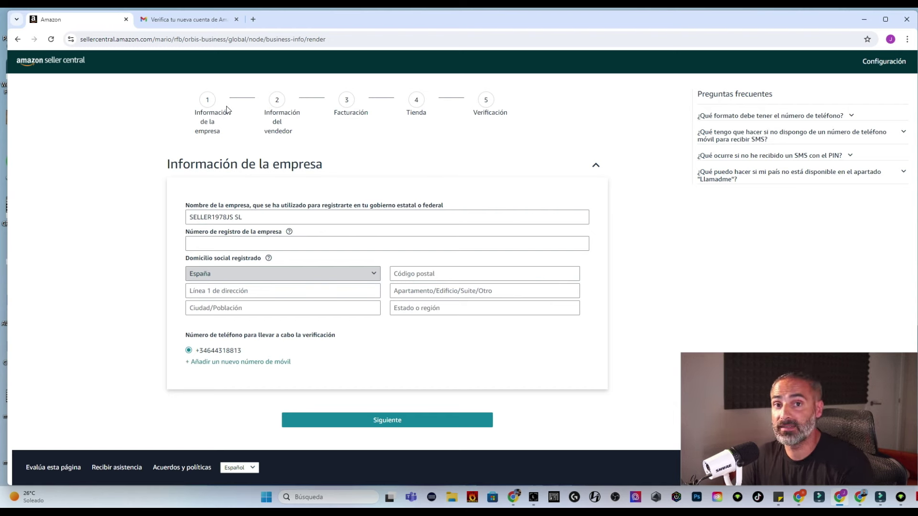
{"action": "left_click", "coordinate": [213, 242]}
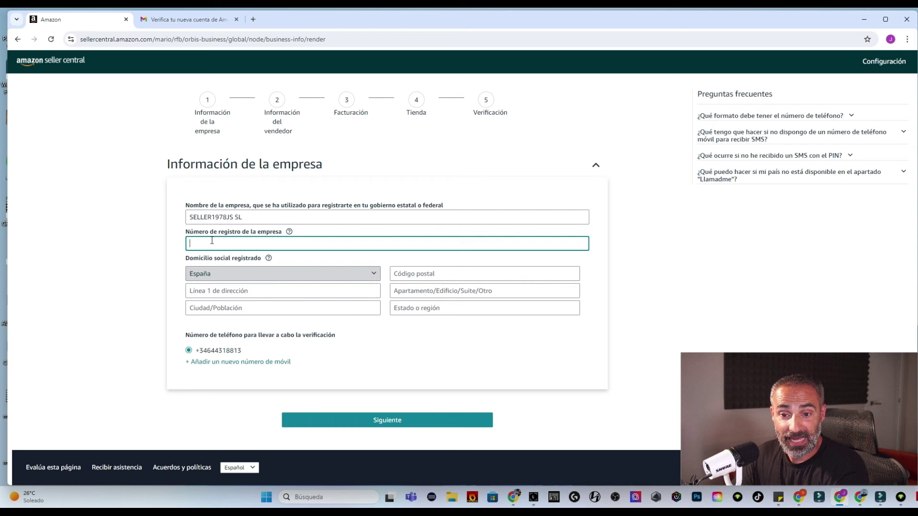
{"action": "type", "text": "B1234567"}
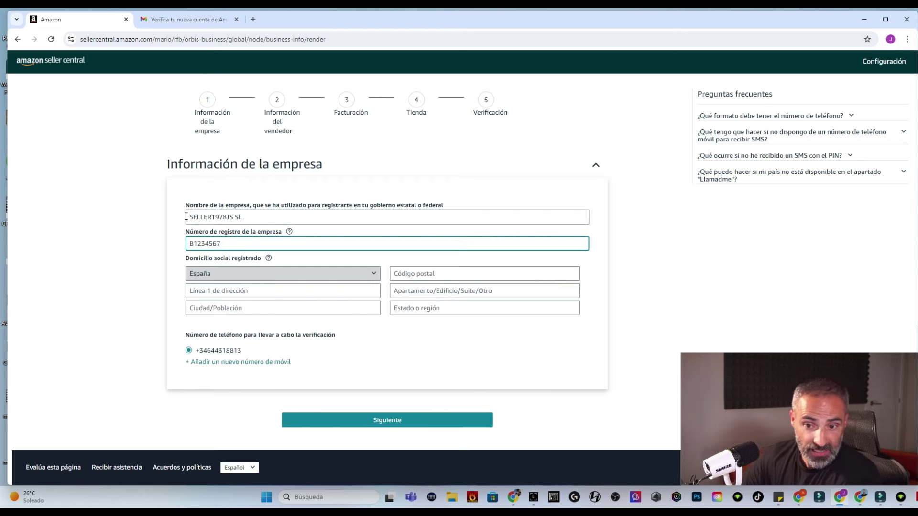
{"action": "left_click", "coordinate": [125, 306]}
Fill in the registered business address: postal code, saved street details and region
{"action": "left_click", "coordinate": [416, 272]}
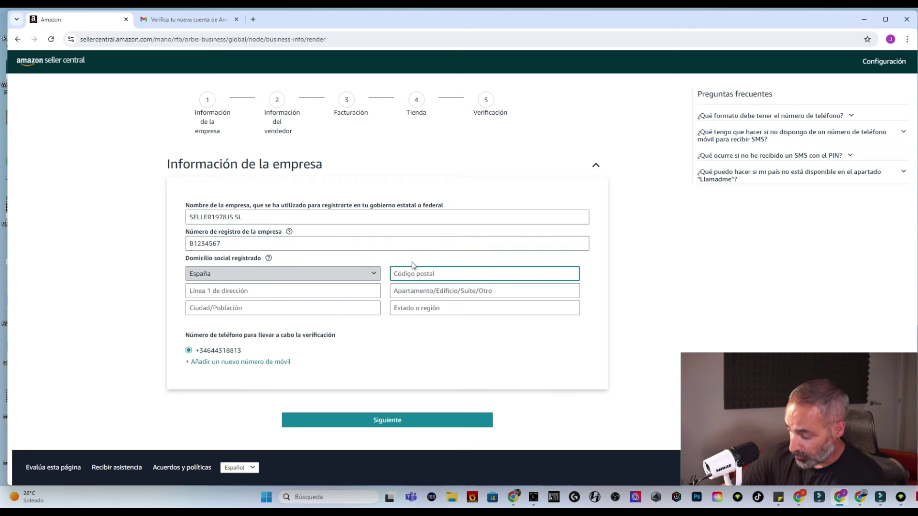
{"action": "type", "text": "08222"}
{"action": "left_click", "coordinate": [294, 290]}
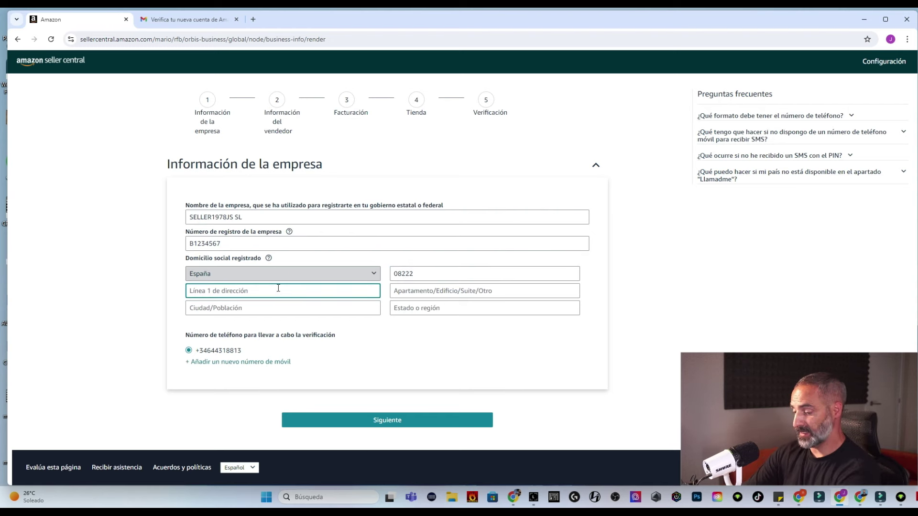
{"action": "left_click", "coordinate": [283, 306]}
{"action": "left_click", "coordinate": [425, 309]}
{"action": "type", "text": "CATALUNYA"}
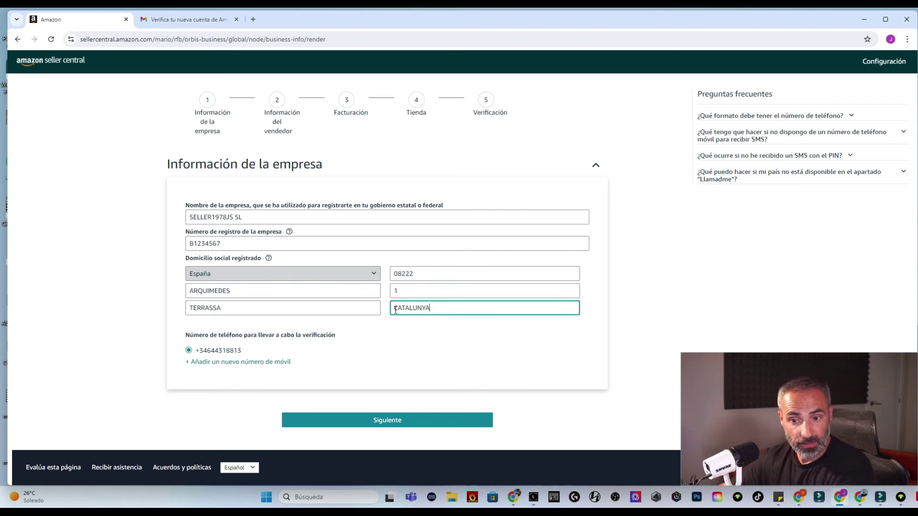
{"action": "left_click", "coordinate": [385, 137]}
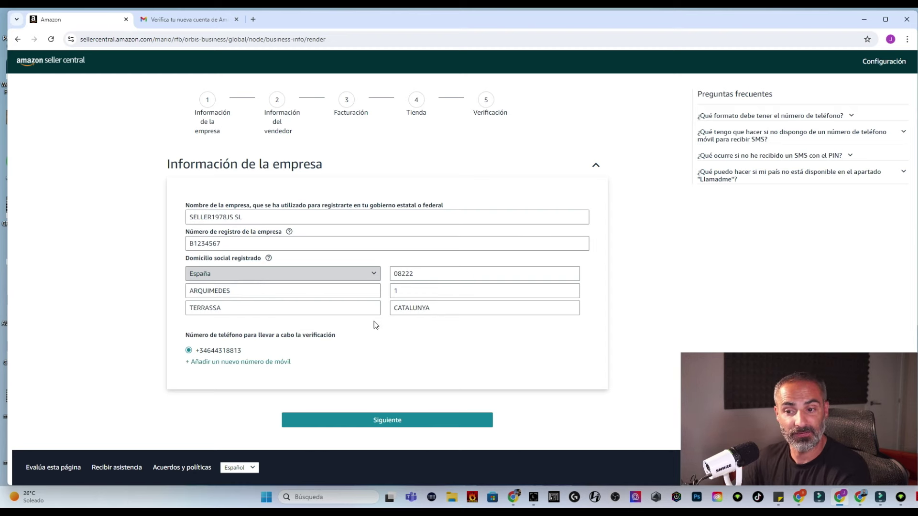
Submit company details and enter the contact person's first, middle and last names
{"action": "left_click", "coordinate": [442, 417]}
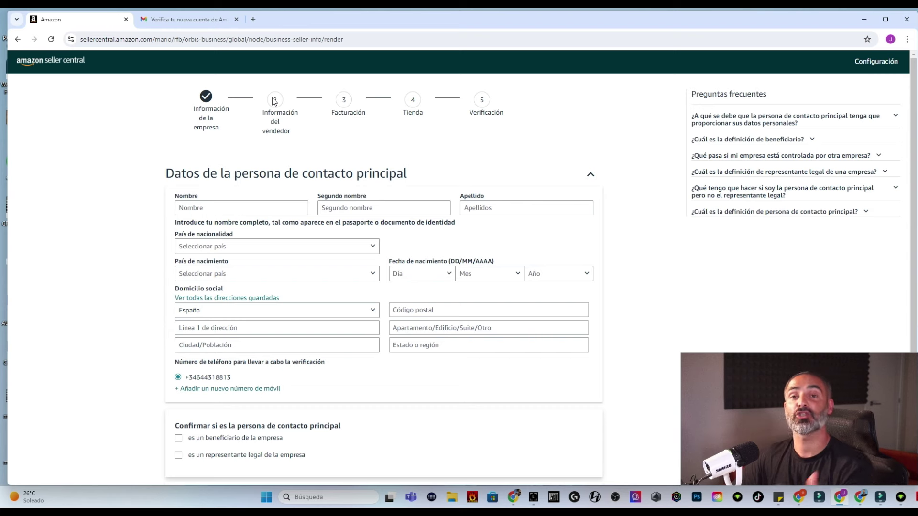
{"action": "left_click", "coordinate": [246, 206]}
{"action": "left_click", "coordinate": [343, 209]}
{"action": "left_click", "coordinate": [468, 208]}
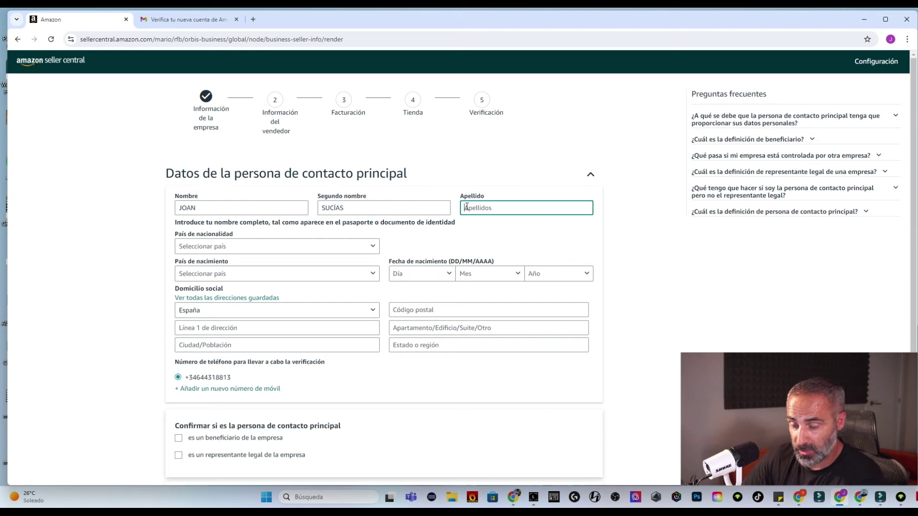
Set nationality and country of birth to España and birth date to 01 ene 1978
{"action": "left_click", "coordinate": [218, 246]}
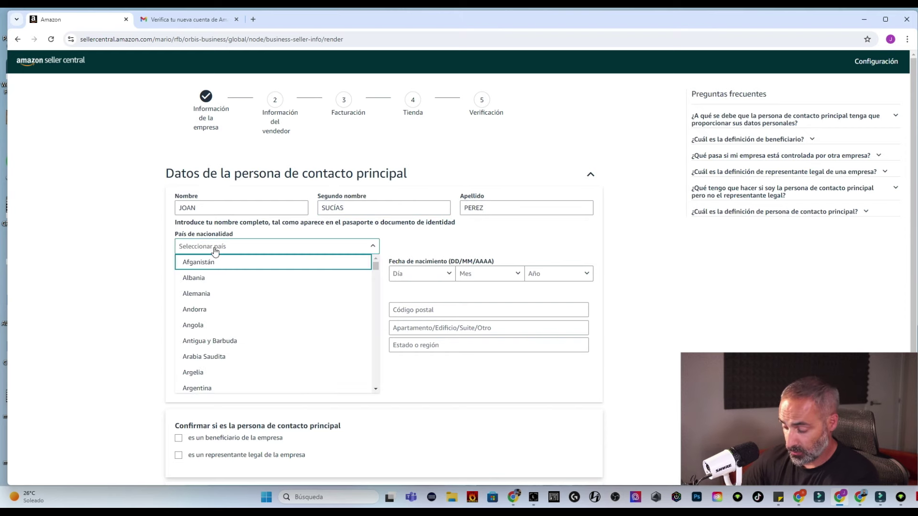
{"action": "left_click", "coordinate": [218, 286]}
{"action": "left_click", "coordinate": [217, 275]}
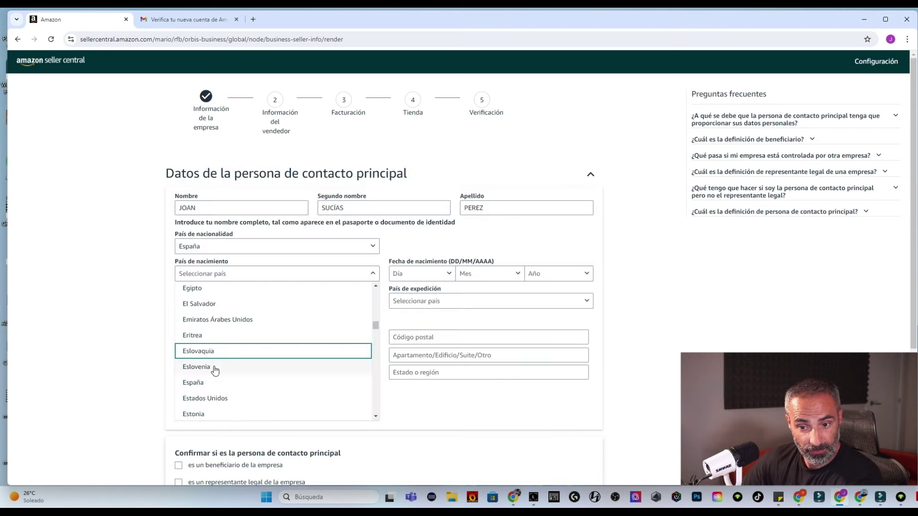
{"action": "left_click", "coordinate": [212, 383]}
{"action": "left_click", "coordinate": [424, 274]}
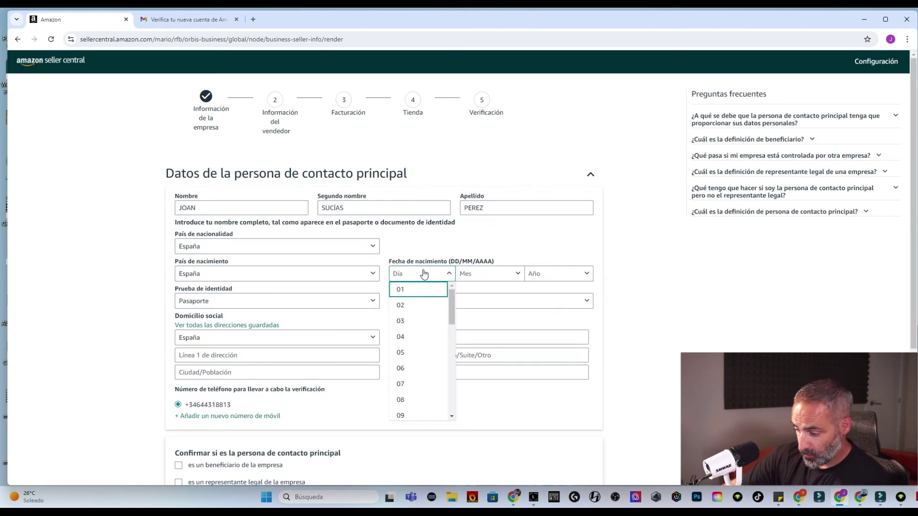
{"action": "left_click", "coordinate": [411, 302]}
{"action": "left_click", "coordinate": [470, 280]}
{"action": "left_click", "coordinate": [471, 289]}
{"action": "left_click", "coordinate": [530, 274]}
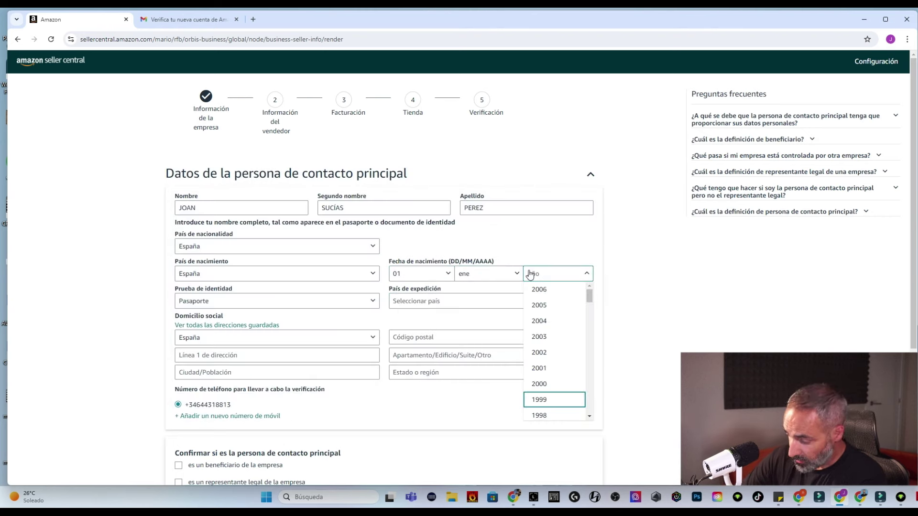
{"action": "type", "text": "1978"}
{"action": "key", "text": "Return"}
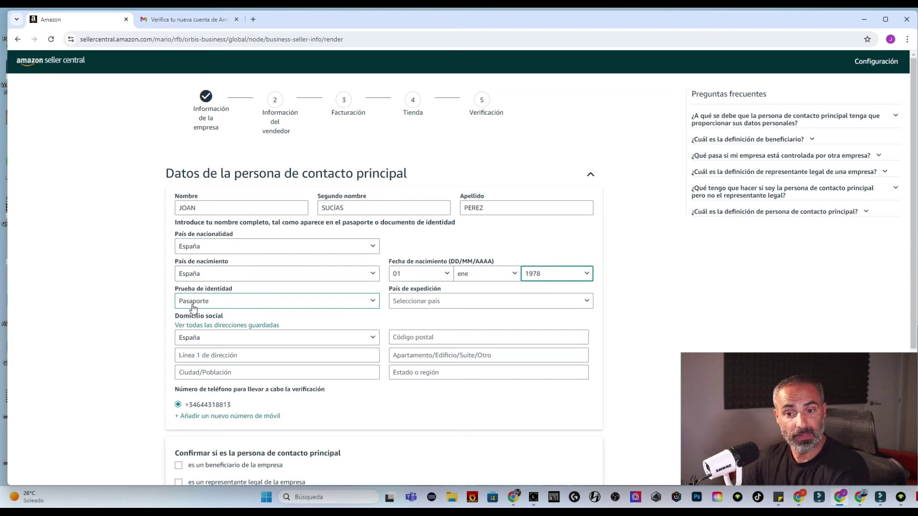
Enter the passport details: issued by España, the passport number, expiring 08 feb 2032
{"action": "left_click", "coordinate": [415, 303]}
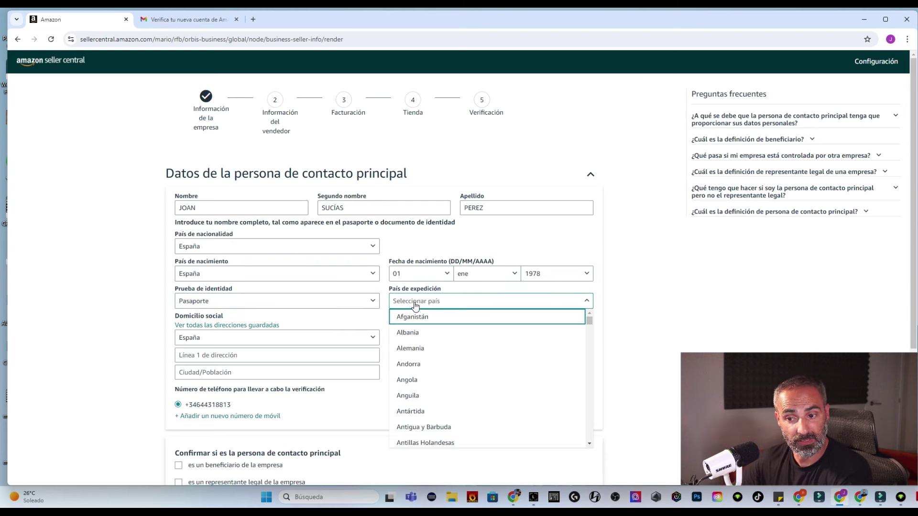
{"action": "type", "text": "es"}
{"action": "left_click", "coordinate": [428, 410]}
{"action": "left_click", "coordinate": [192, 327]}
{"action": "left_click", "coordinate": [435, 330]}
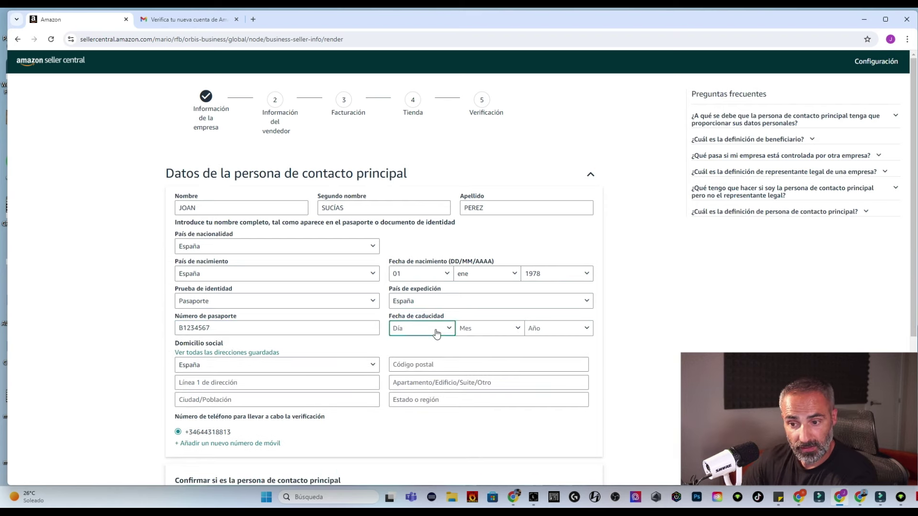
{"action": "left_click", "coordinate": [414, 300]}
{"action": "left_click", "coordinate": [490, 329]}
{"action": "left_click", "coordinate": [487, 207]}
{"action": "left_click", "coordinate": [558, 328]}
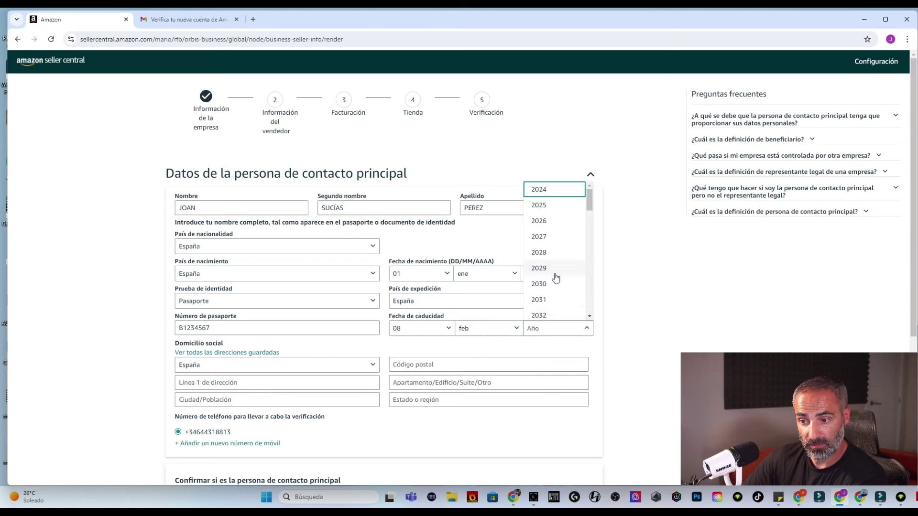
{"action": "left_click", "coordinate": [558, 315]}
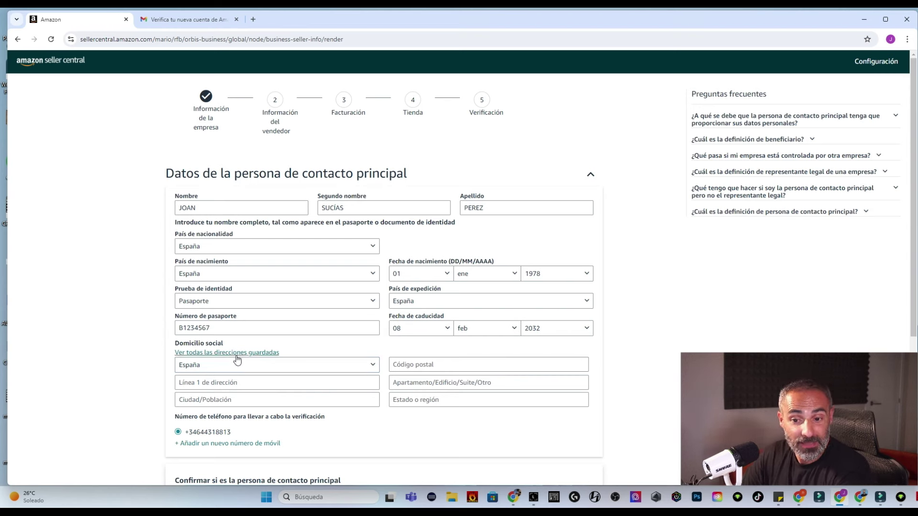
Use the saved address as the contact's residential address
{"action": "left_click", "coordinate": [215, 353]}
{"action": "left_click", "coordinate": [330, 274]}
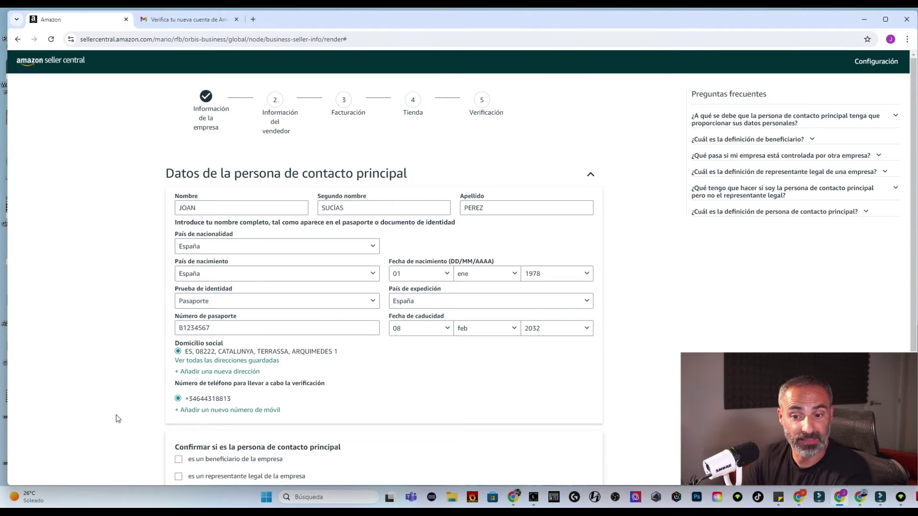
{"action": "scroll", "coordinate": [476, 289], "scroll_direction": "down", "scroll_amount": 3}
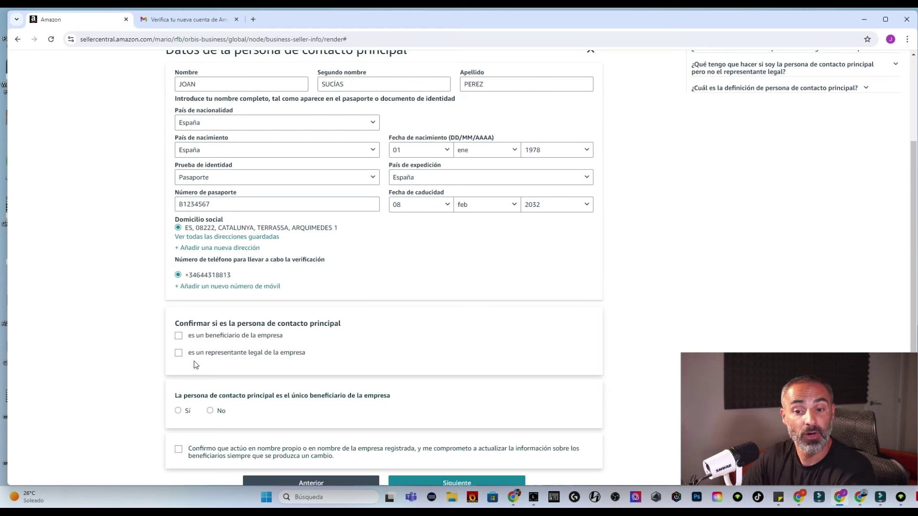
Declare the contact the sole company beneficiary, accept the declaration and submit contact details
{"action": "left_click", "coordinate": [179, 336]}
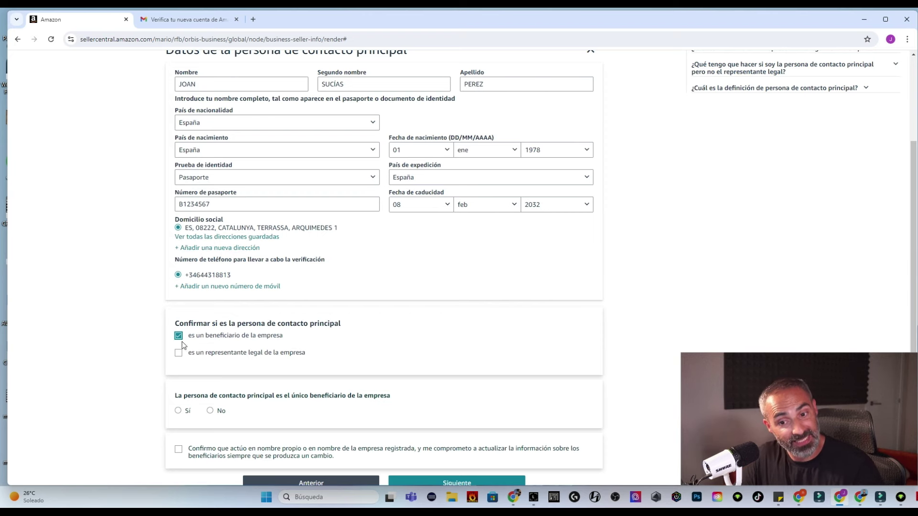
{"action": "scroll", "coordinate": [181, 358], "scroll_direction": "down", "scroll_amount": 2}
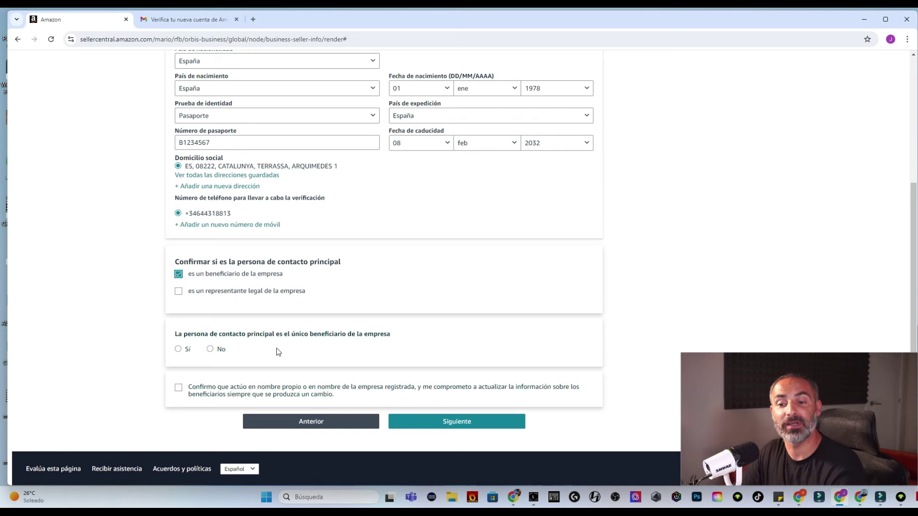
{"action": "left_click", "coordinate": [181, 350]}
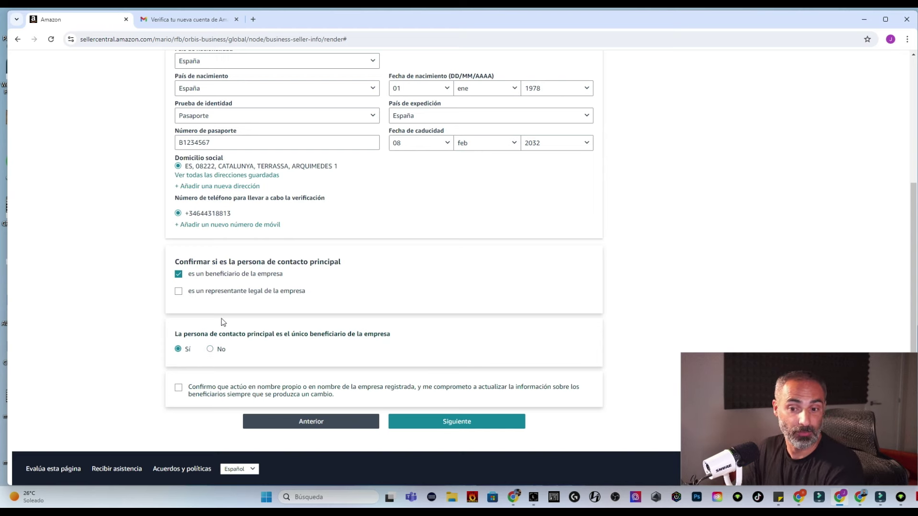
{"action": "scroll", "coordinate": [189, 383], "scroll_direction": "down", "scroll_amount": 1}
{"action": "left_click", "coordinate": [179, 387]}
{"action": "left_click", "coordinate": [455, 425]}
{"action": "left_click", "coordinate": [248, 312]}
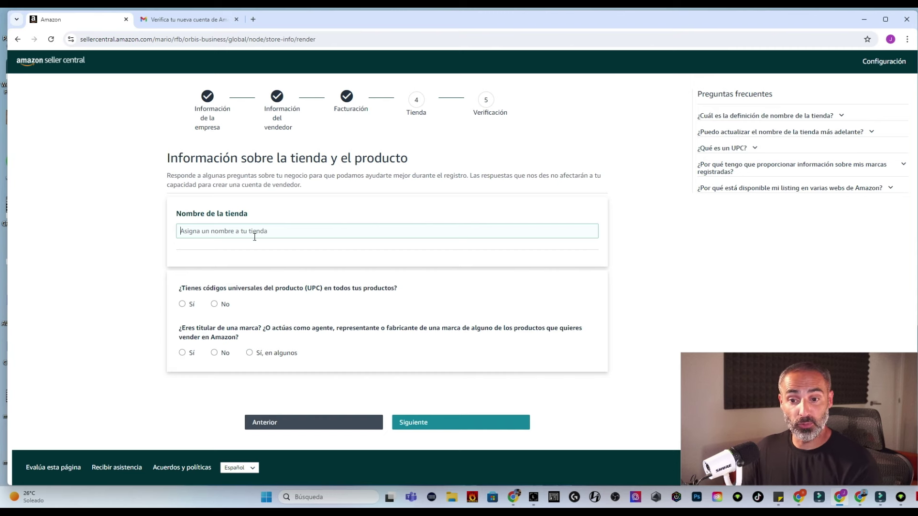
Name the store SELLER AMAZON 1978 and answer Sí to having UPC codes
{"action": "type", "text": "SELL"}
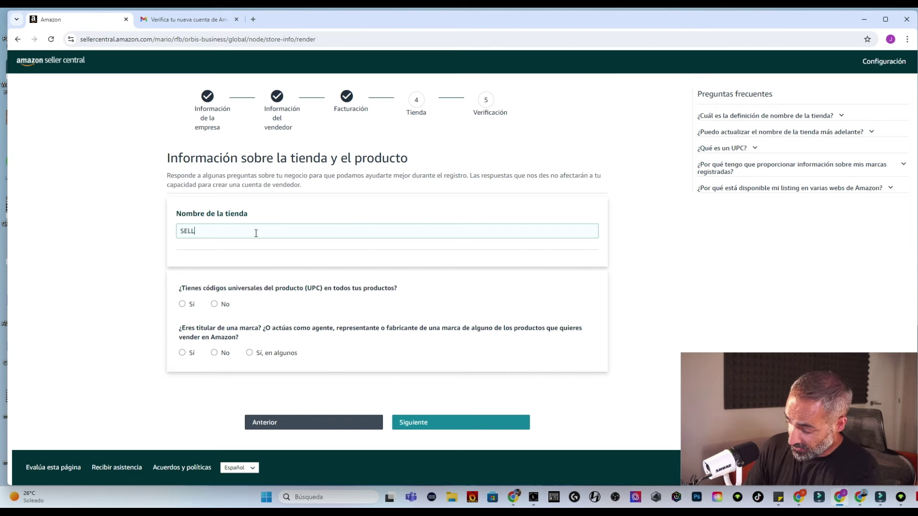
{"action": "type", "text": "ER AMAZON 1978"}
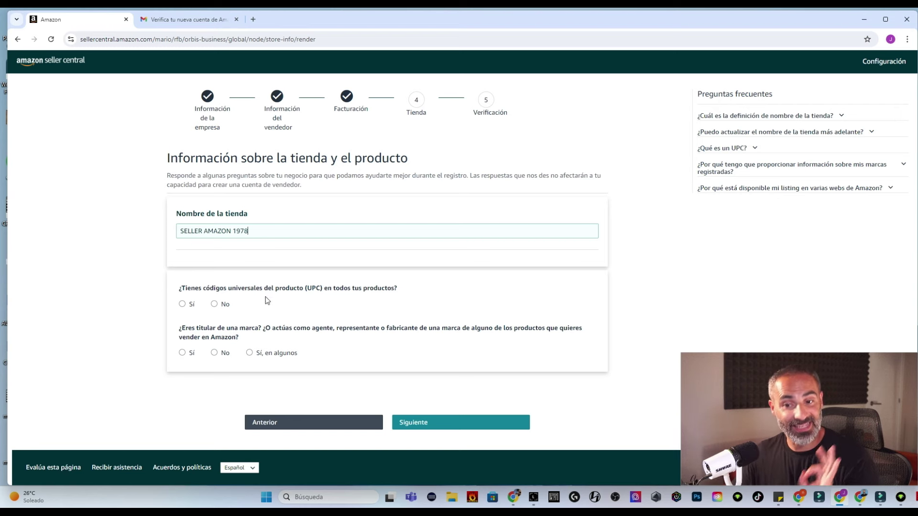
{"action": "left_click", "coordinate": [182, 304]}
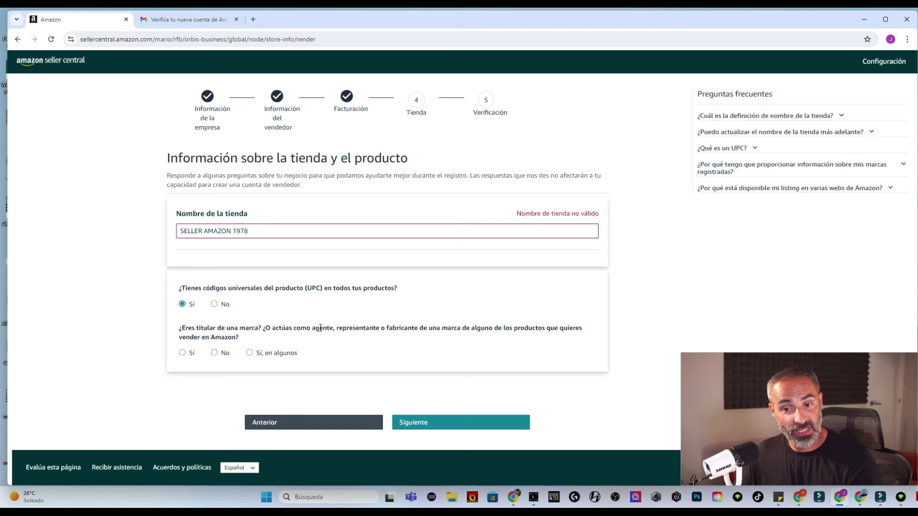
Answer Sí to owning a brand and having an active registered trademark
{"action": "left_click", "coordinate": [182, 352]}
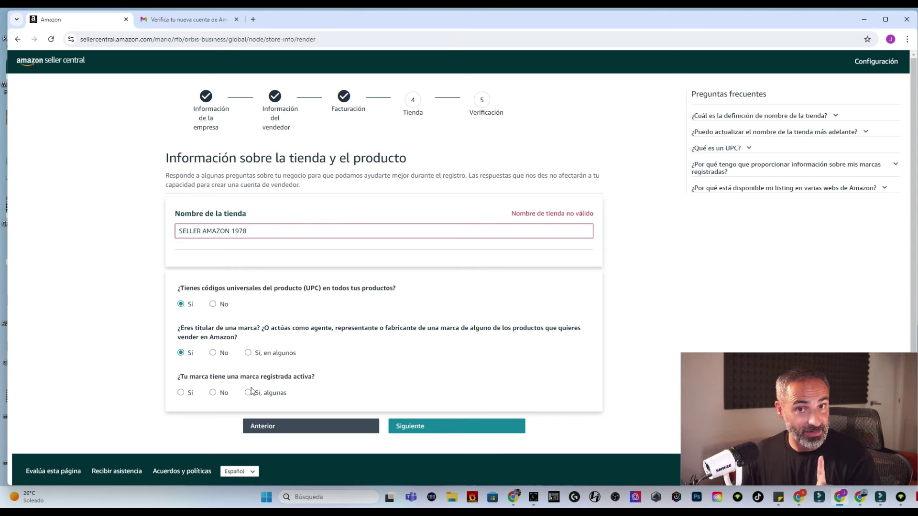
{"action": "left_click", "coordinate": [182, 394]}
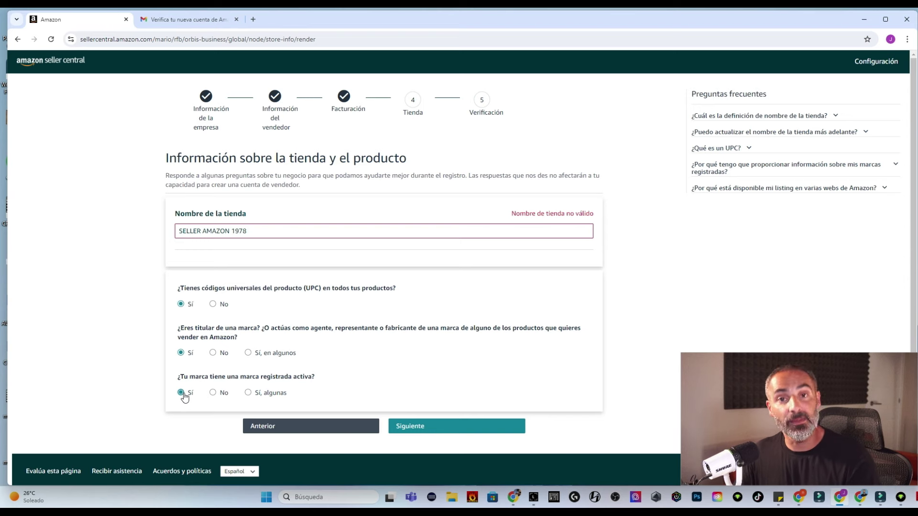
{"action": "left_click", "coordinate": [411, 427]}
Shorten the store name to the available 1978A and continue to verification
{"action": "left_click", "coordinate": [261, 232]}
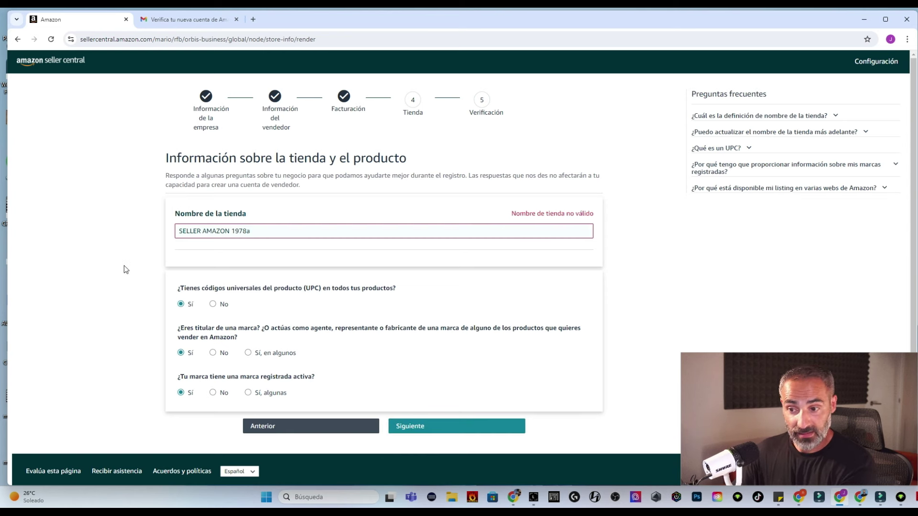
{"action": "type", "text": "A"}
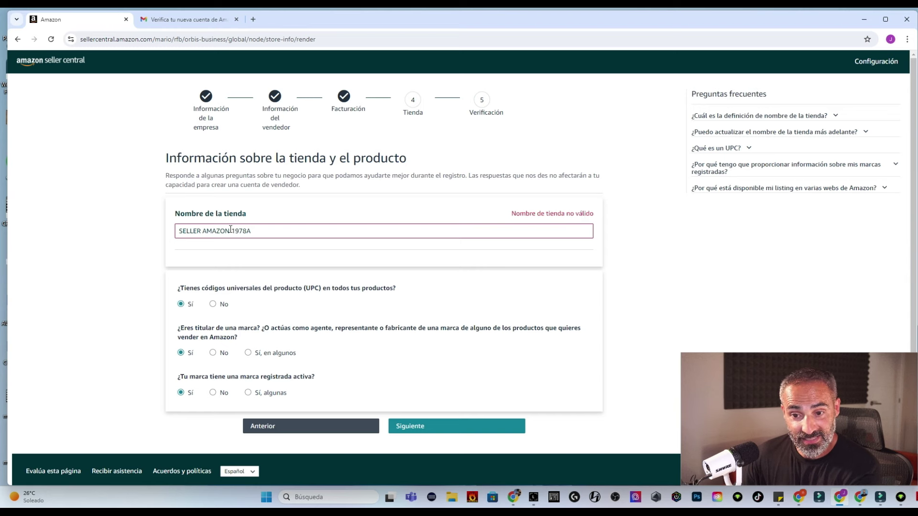
{"action": "left_click_drag", "start_coordinate": [230, 230], "coordinate": [150, 230]}
{"action": "key", "text": "BackSpace"}
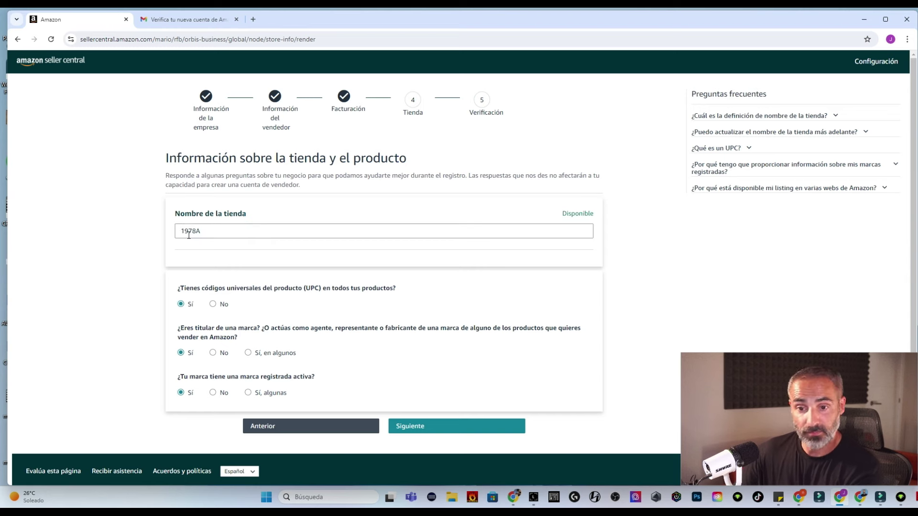
{"action": "left_click", "coordinate": [441, 427]}
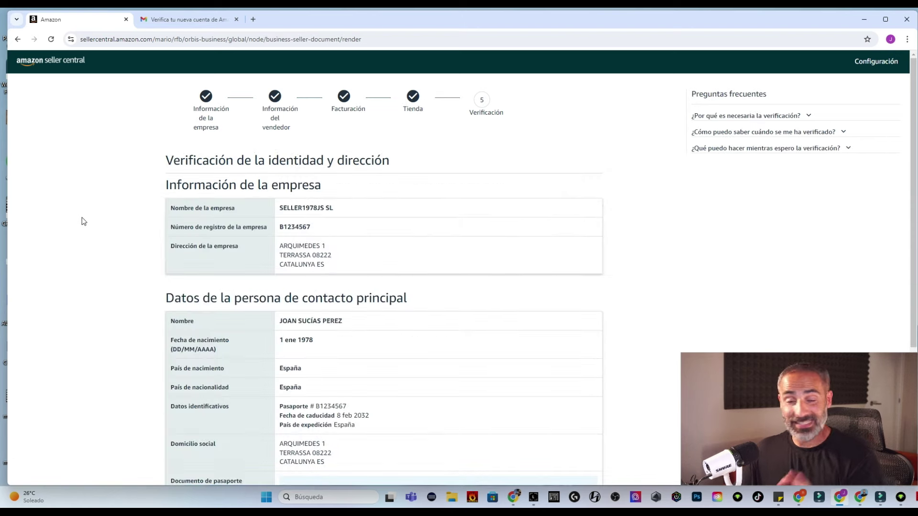
{"action": "scroll", "coordinate": [83, 221], "scroll_direction": "down", "scroll_amount": 3}
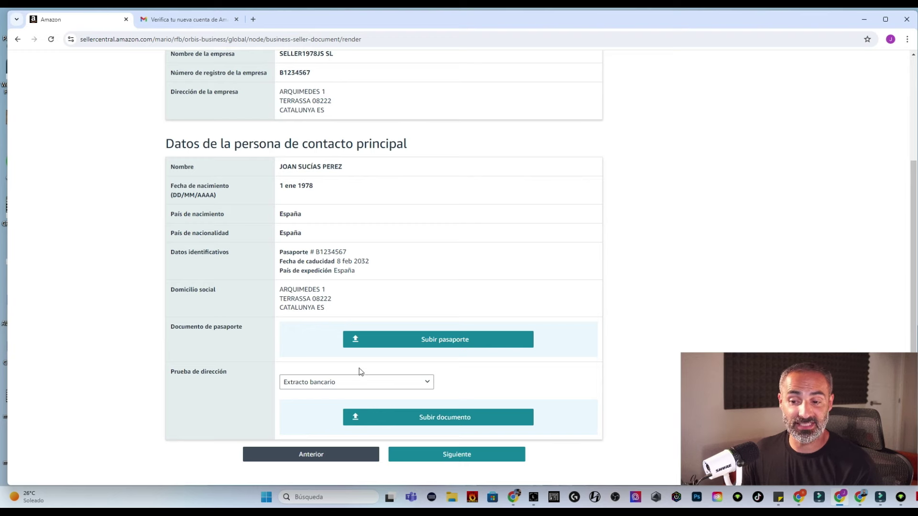
{"action": "scroll", "coordinate": [372, 365], "scroll_direction": "up", "scroll_amount": 3}
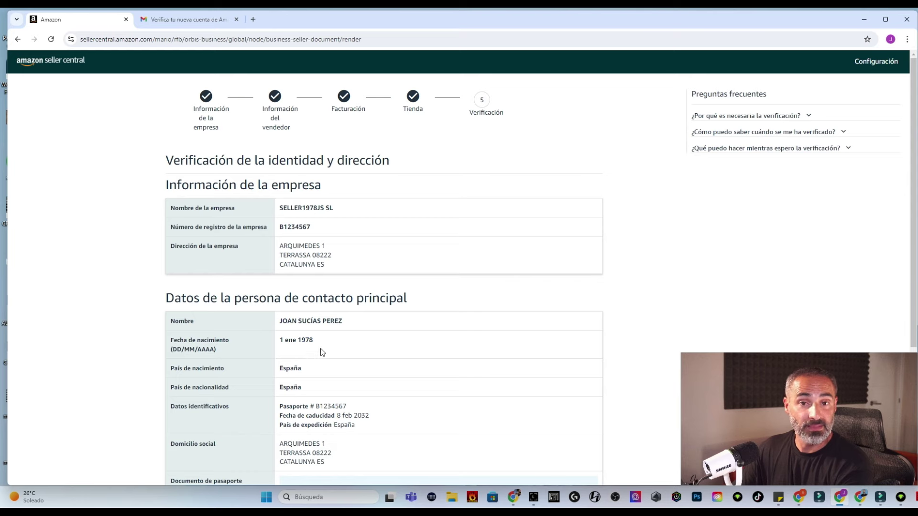
{"action": "scroll", "coordinate": [337, 339], "scroll_direction": "down", "scroll_amount": 2}
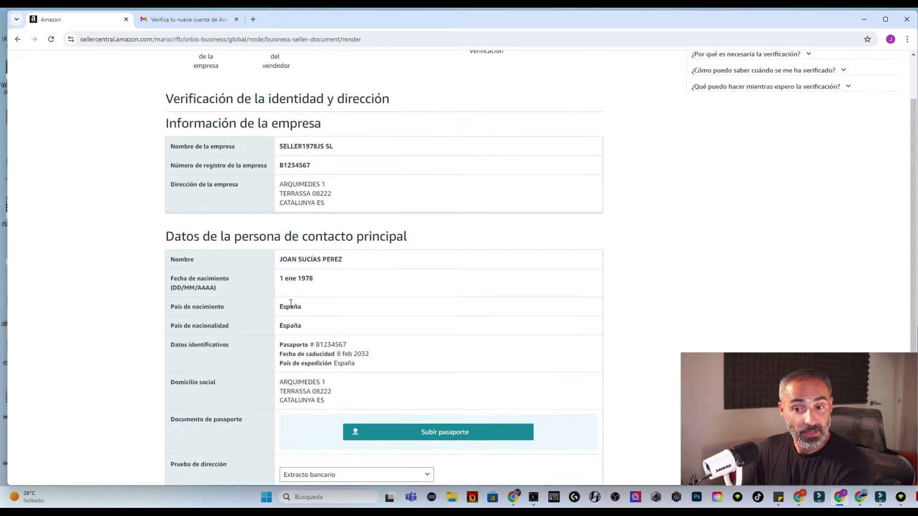
{"action": "scroll", "coordinate": [368, 302], "scroll_direction": "down", "scroll_amount": 1}
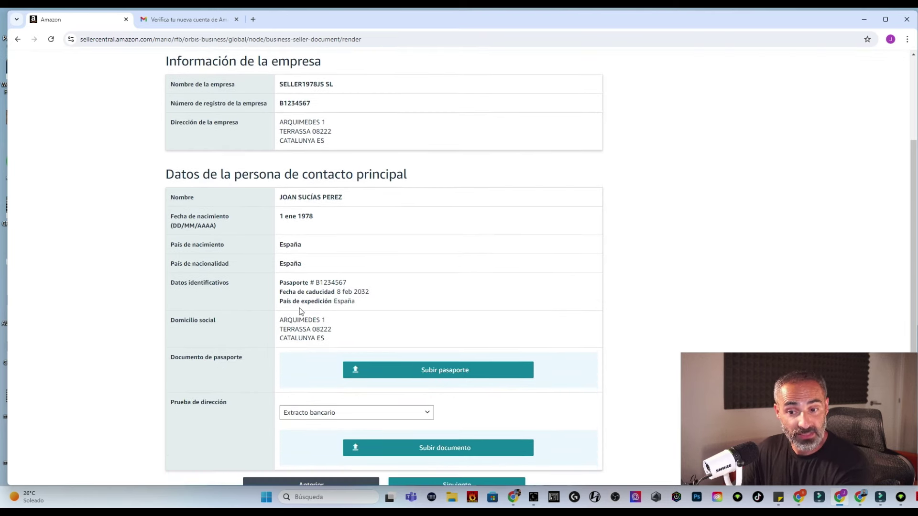
{"action": "scroll", "coordinate": [444, 239], "scroll_direction": "down", "scroll_amount": 2}
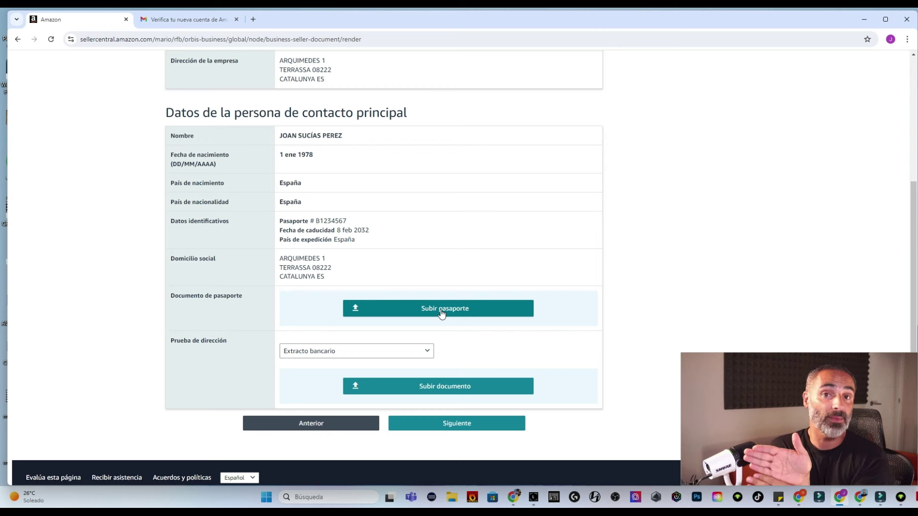
{"action": "left_click", "coordinate": [333, 356]}
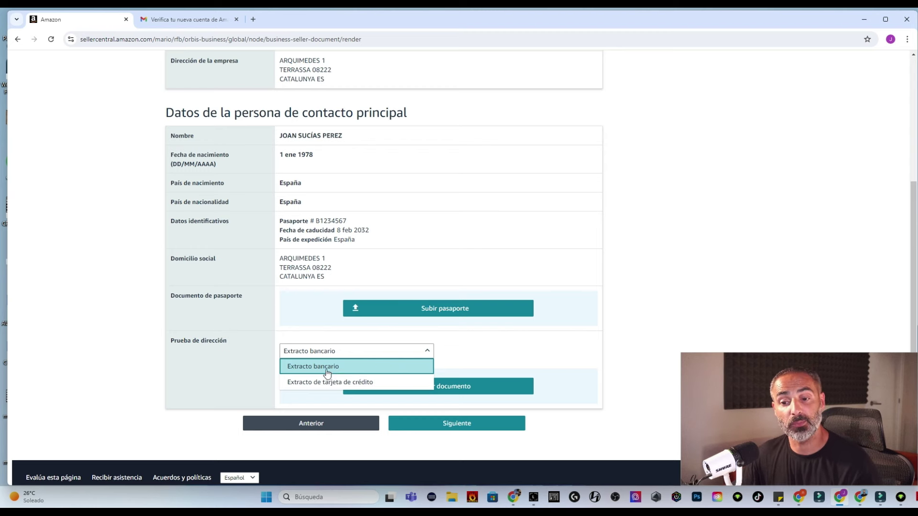
{"action": "left_click", "coordinate": [332, 371]}
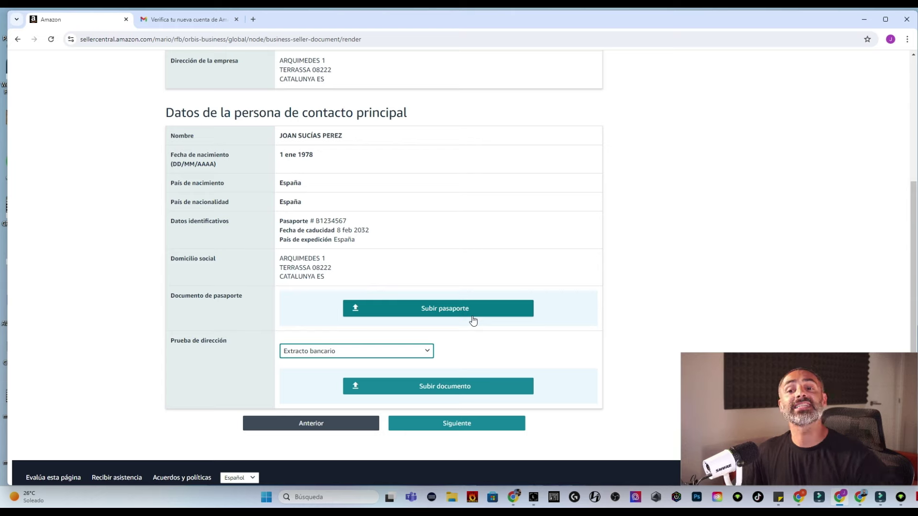
{"action": "scroll", "coordinate": [467, 308], "scroll_direction": "up", "scroll_amount": 4}
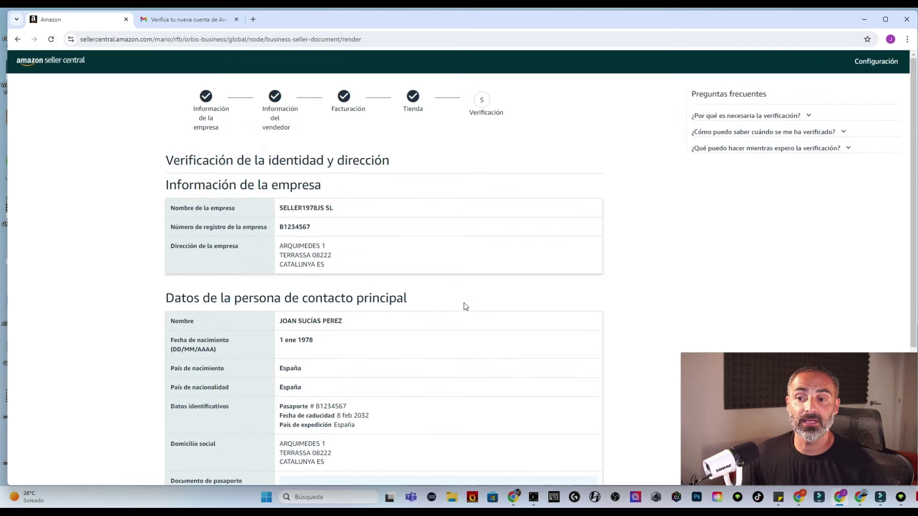